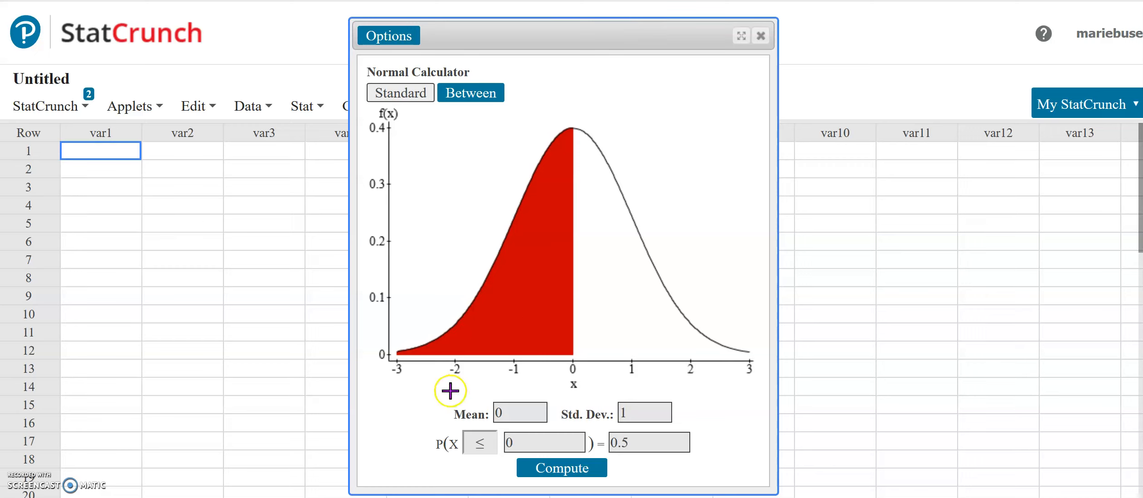
Step: Examine the mean, standard deviation and reference value fields and the available inequality directions of the normal calculator
{"action": "left_click_drag", "start_coordinate": [518, 411], "coordinate": [491, 411]}
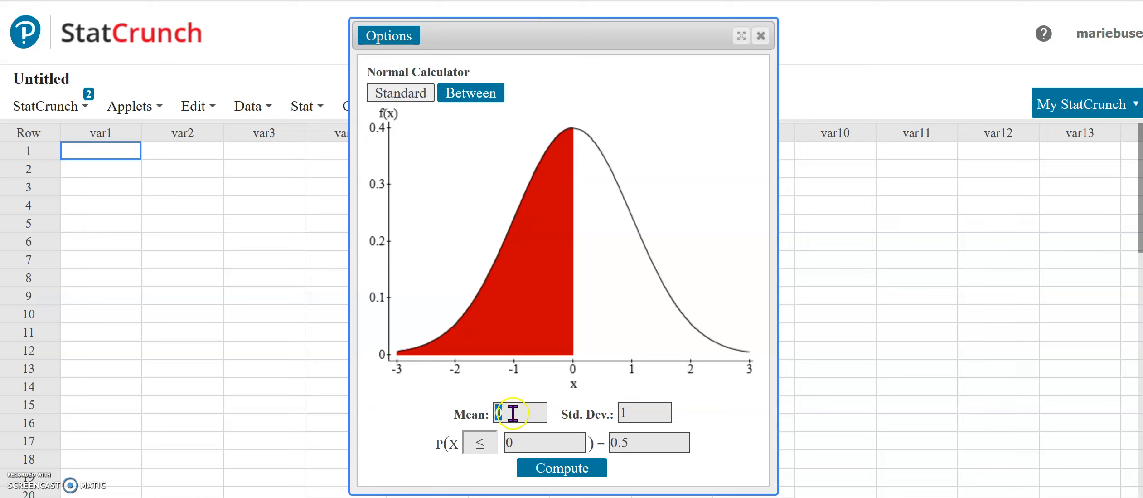
{"action": "left_click_drag", "start_coordinate": [644, 413], "coordinate": [610, 412]}
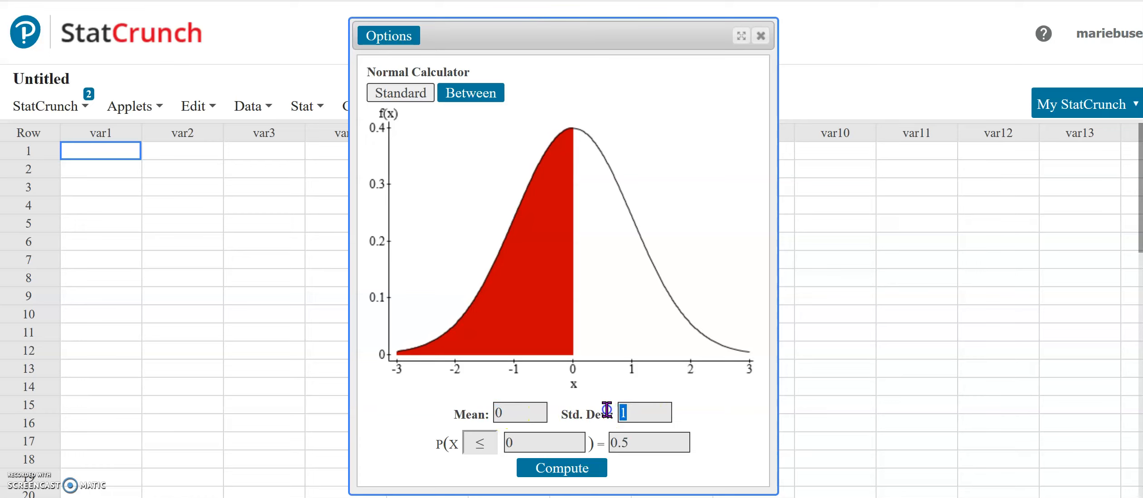
{"action": "left_click", "coordinate": [729, 409]}
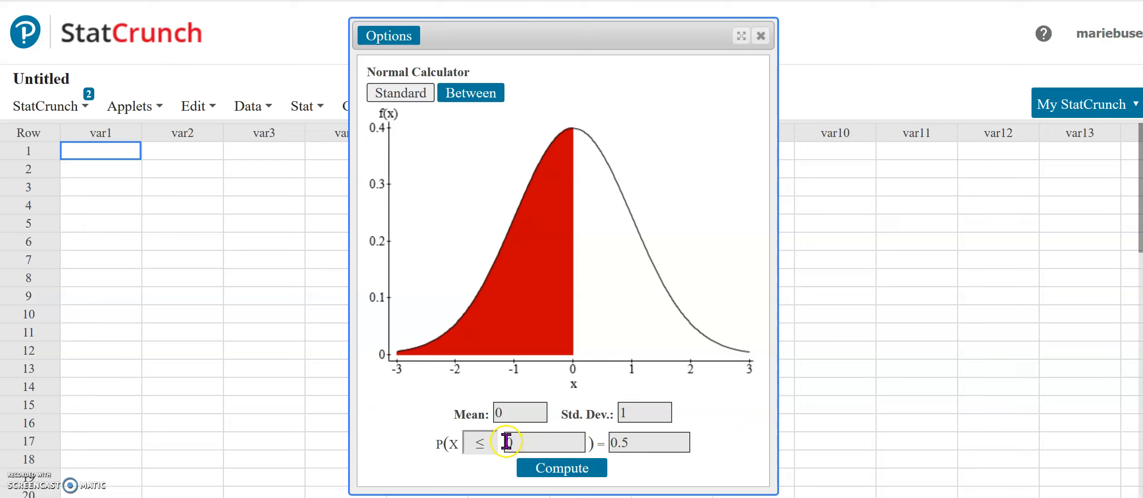
{"action": "left_click_drag", "start_coordinate": [542, 442], "coordinate": [495, 442]}
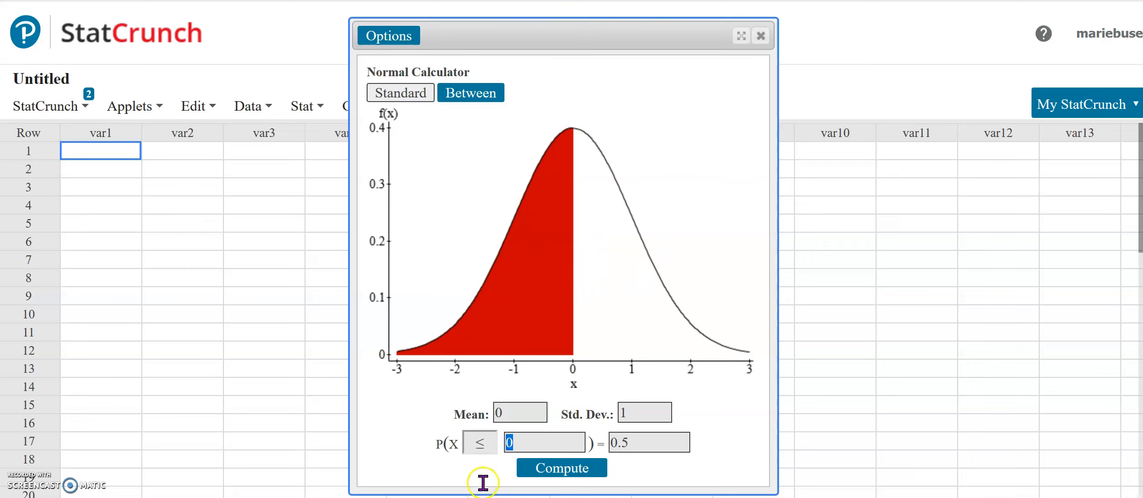
{"action": "left_click", "coordinate": [721, 429]}
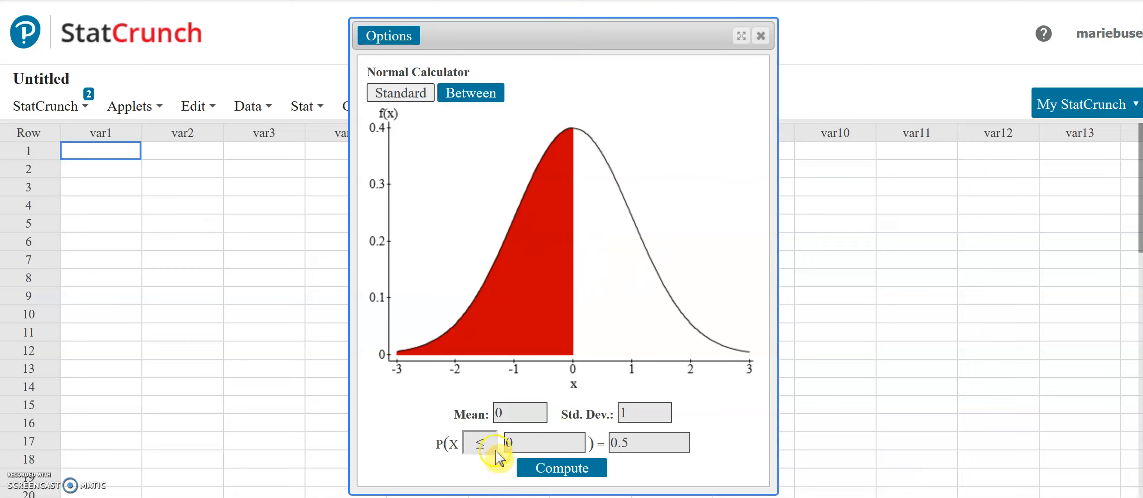
{"action": "left_click", "coordinate": [478, 442]}
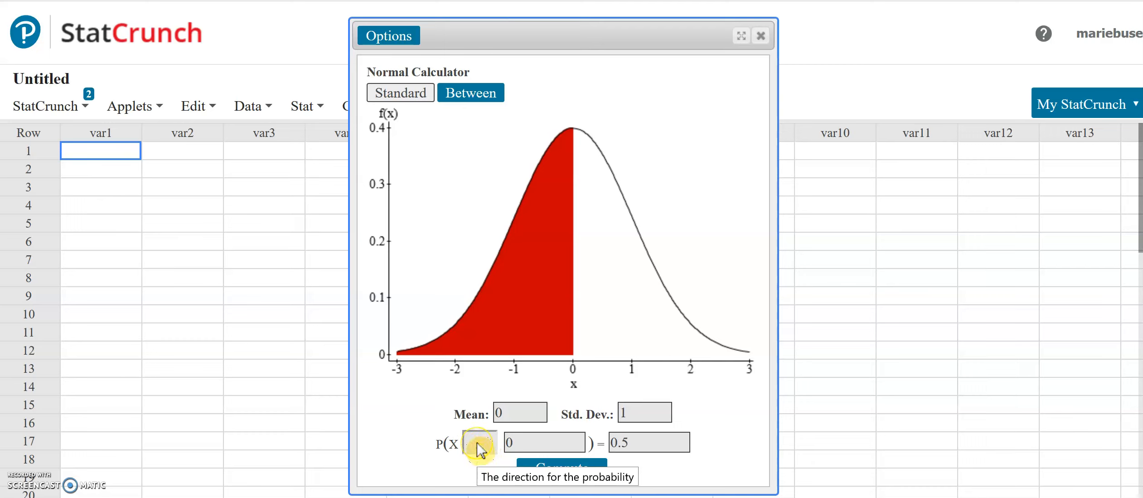
{"action": "left_click", "coordinate": [480, 447]}
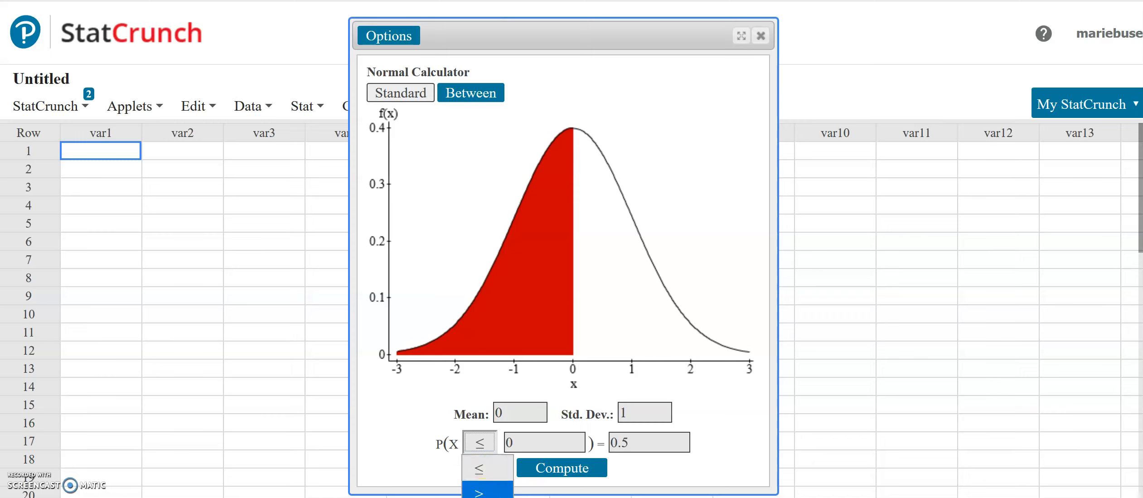
{"action": "left_click", "coordinate": [529, 431]}
Step: Compute the standard normal probability P(X ≤ 0.8) by setting the reference value to 0.8
{"action": "left_click_drag", "start_coordinate": [544, 440], "coordinate": [496, 429]}
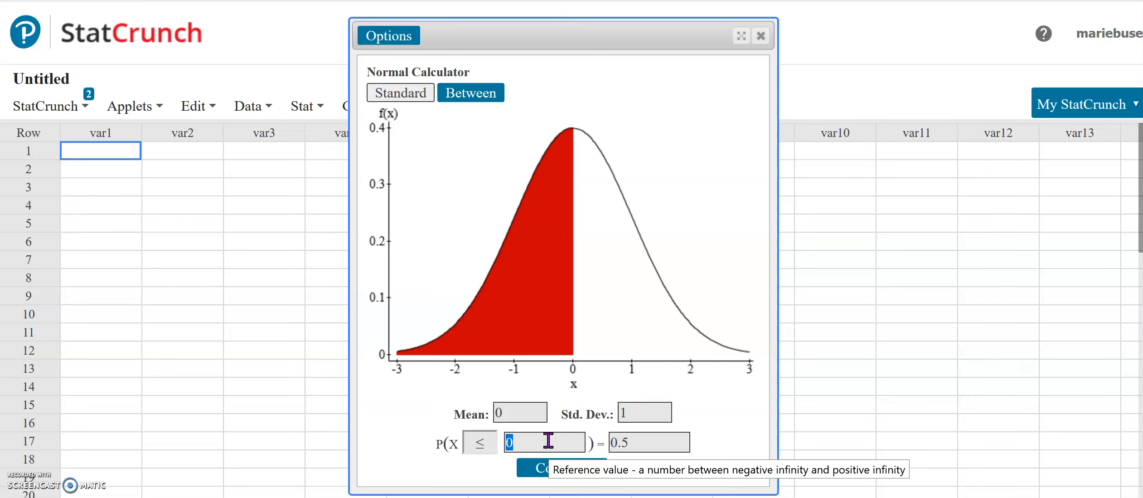
{"action": "type", "text": "0.8"}
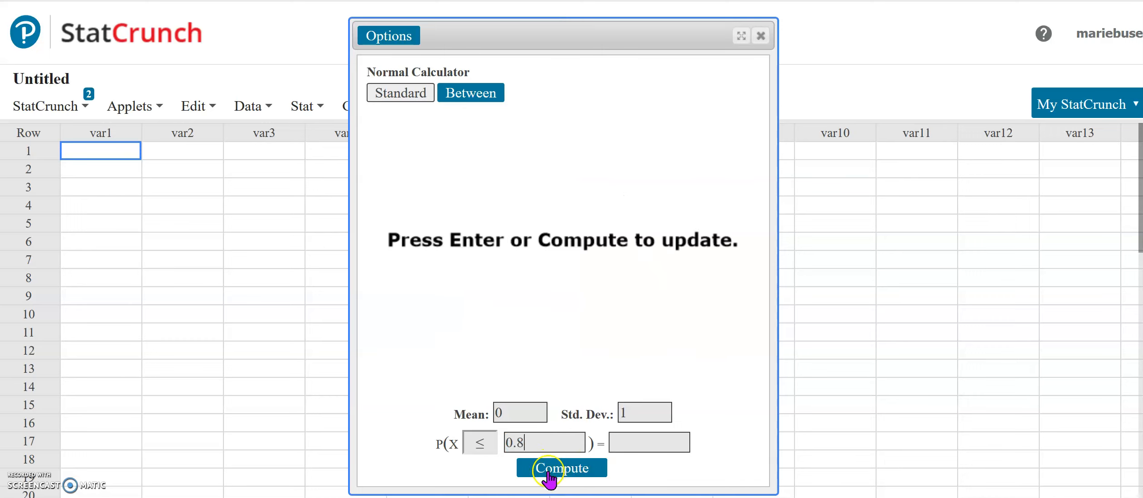
{"action": "left_click", "coordinate": [539, 476]}
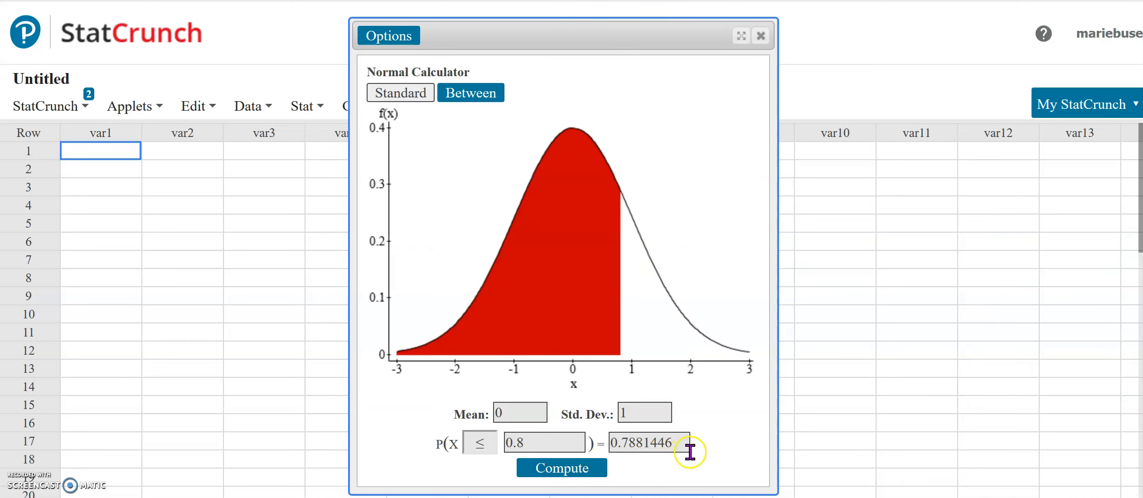
{"action": "left_click_drag", "start_coordinate": [687, 440], "coordinate": [612, 442]}
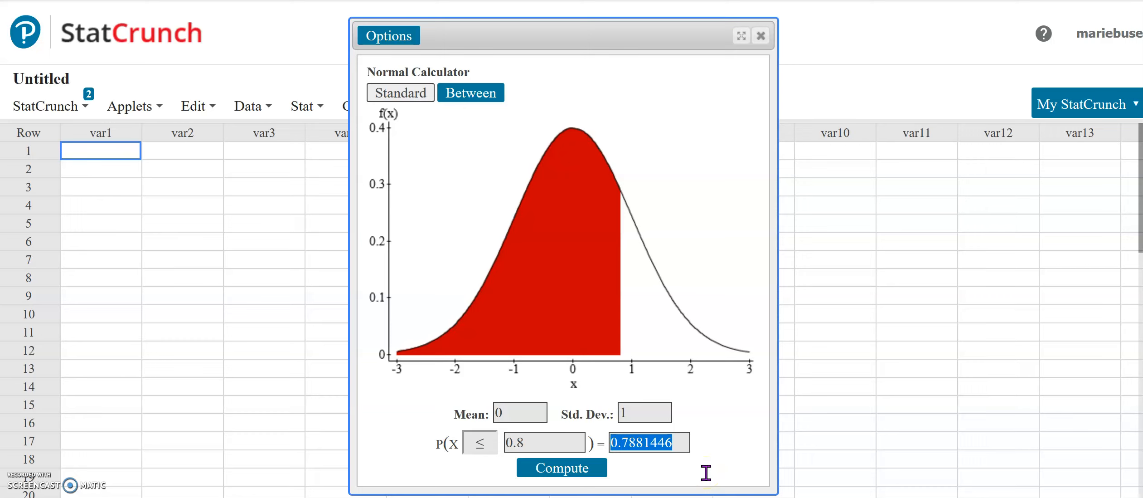
Step: Change the inequality direction to ≥ to get the upper-tail probability for 0.8
{"action": "left_click", "coordinate": [479, 442]}
{"action": "left_click", "coordinate": [485, 492]}
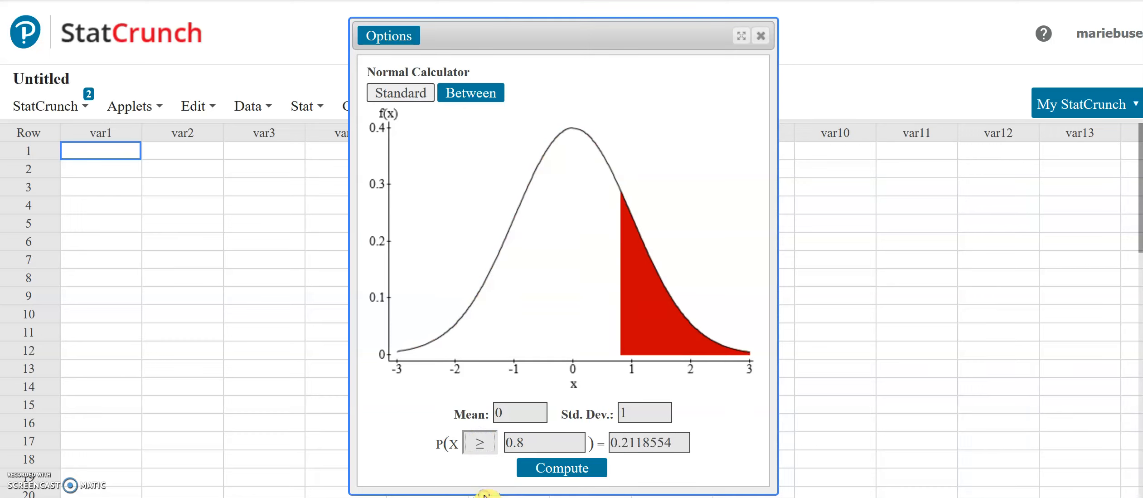
{"action": "left_click_drag", "start_coordinate": [676, 442], "coordinate": [535, 441]}
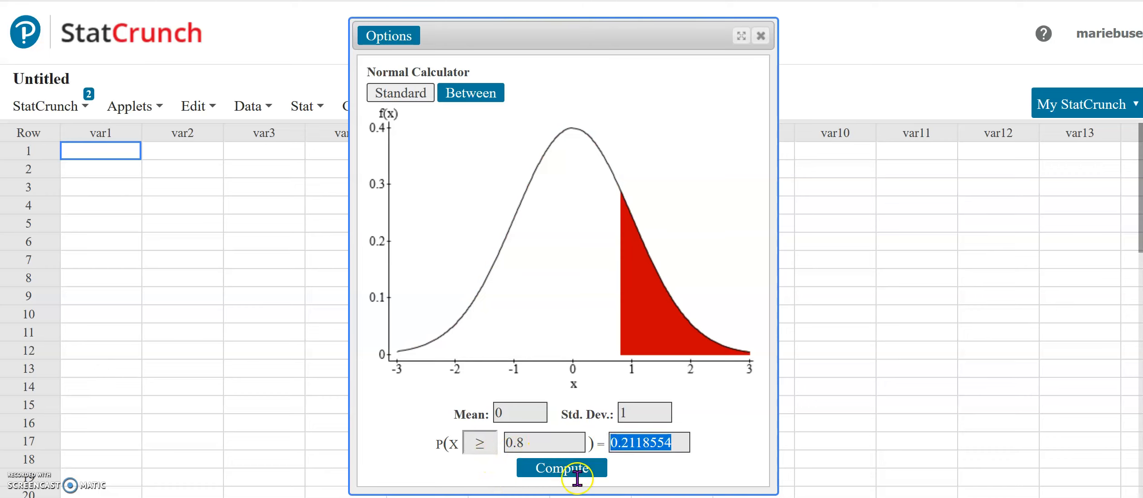
{"action": "left_click", "coordinate": [748, 448]}
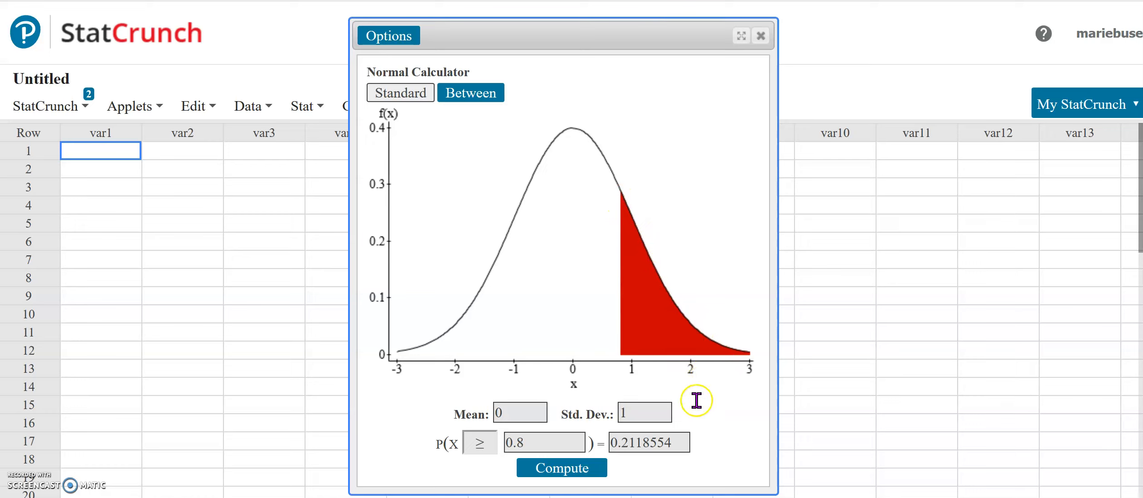
Step: Clear the probability and reference value, and set the inequality direction back to ≤
{"action": "left_click", "coordinate": [680, 441]}
{"action": "left_click_drag", "start_coordinate": [680, 442], "coordinate": [498, 442]}
{"action": "key", "text": "BackSpace"}
{"action": "key", "text": "BackSpace"}
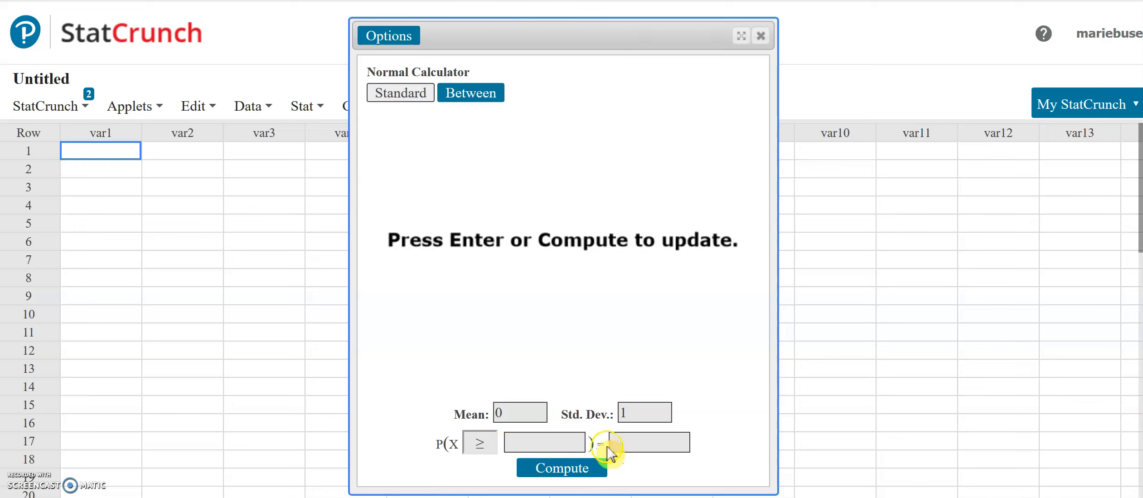
{"action": "left_click", "coordinate": [480, 442]}
{"action": "left_click", "coordinate": [484, 469]}
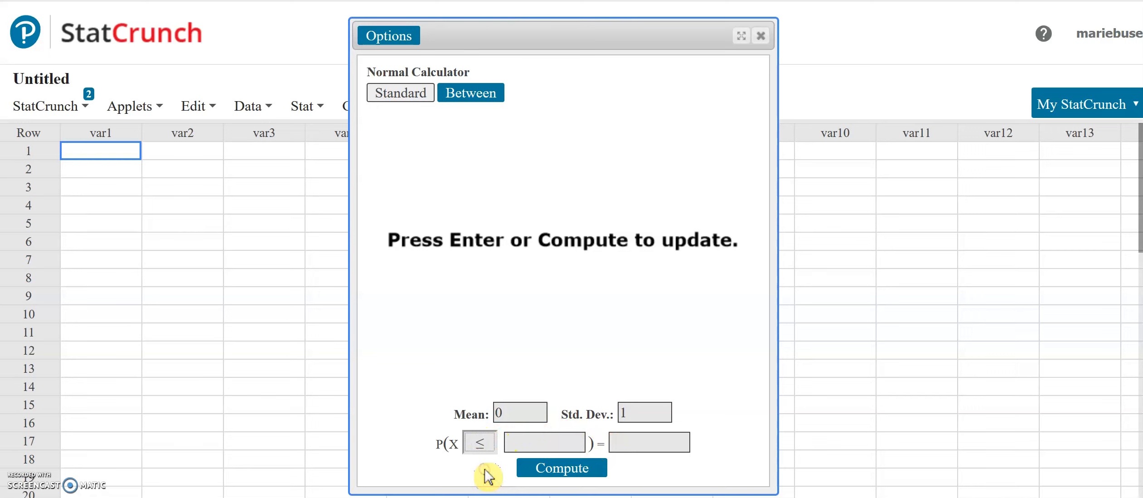
Step: Compute the reference value whose lower-tail probability is 0.30 on the standard normal curve
{"action": "left_click", "coordinate": [644, 436]}
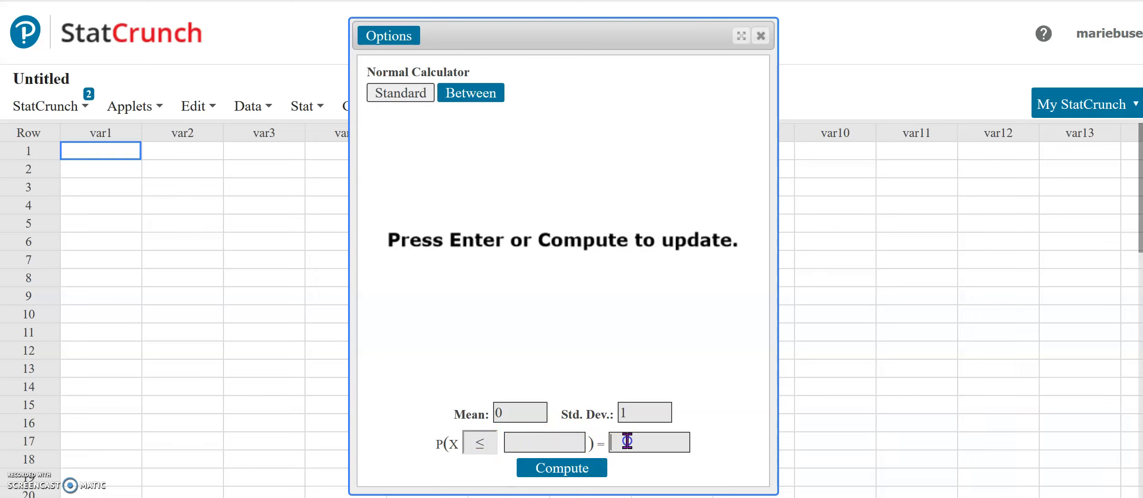
{"action": "left_click", "coordinate": [624, 439]}
{"action": "left_click", "coordinate": [480, 445]}
{"action": "left_click", "coordinate": [644, 447]}
{"action": "type", "text": "0.30"}
{"action": "left_click", "coordinate": [570, 474]}
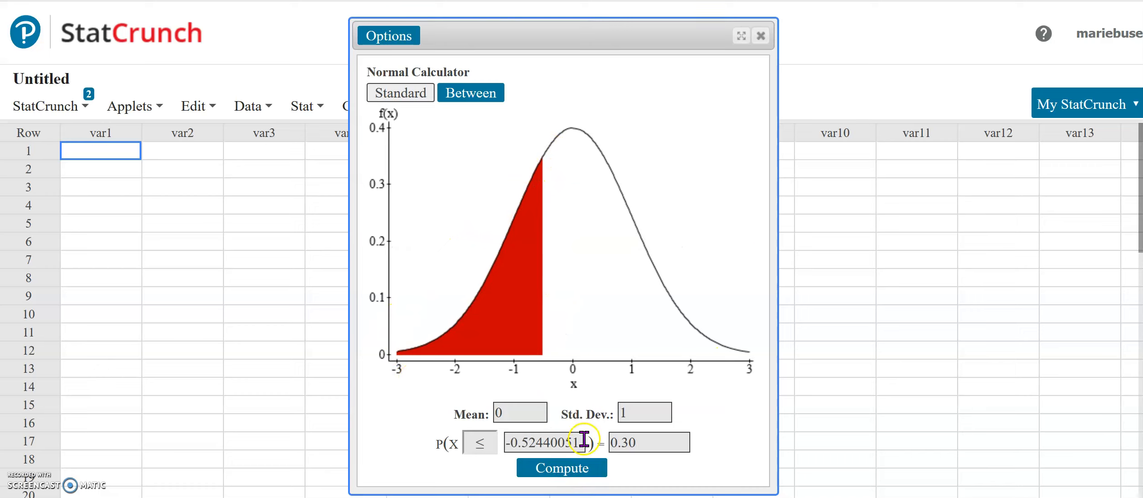
{"action": "left_click_drag", "start_coordinate": [581, 438], "coordinate": [415, 471]}
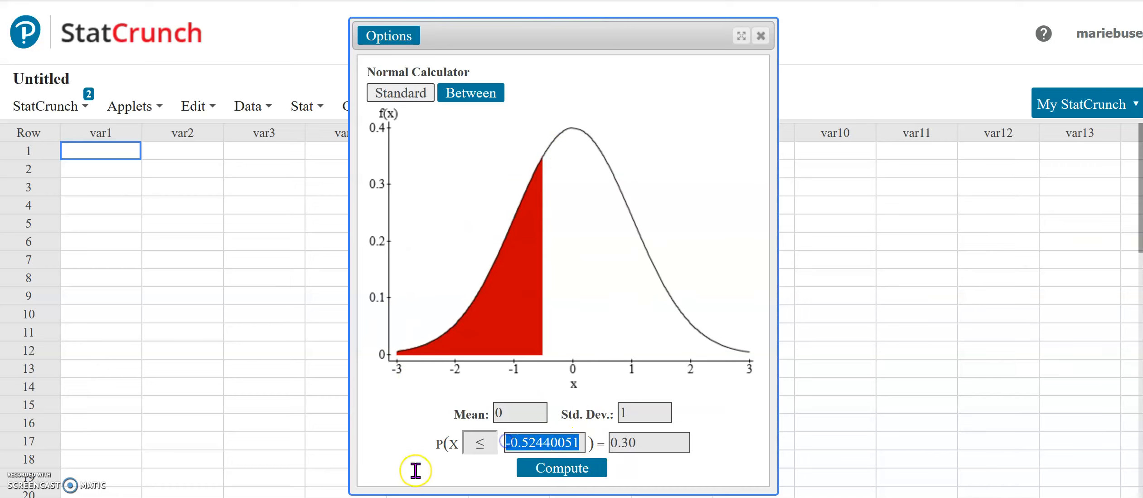
{"action": "left_click", "coordinate": [398, 431]}
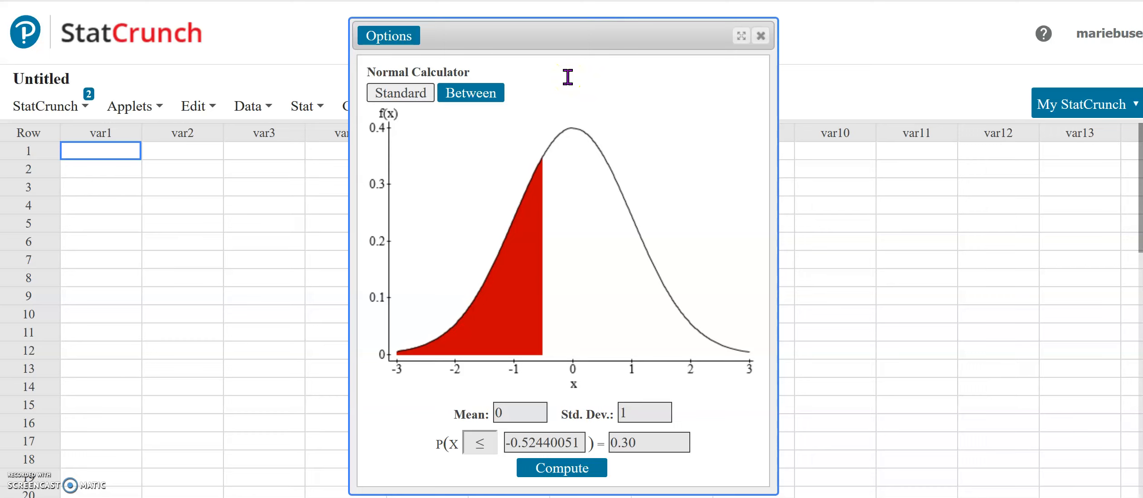
Step: Set the mean to 100 and the standard deviation to 15, and clear the reference value
{"action": "left_click", "coordinate": [539, 421]}
{"action": "key", "text": "BackSpace"}
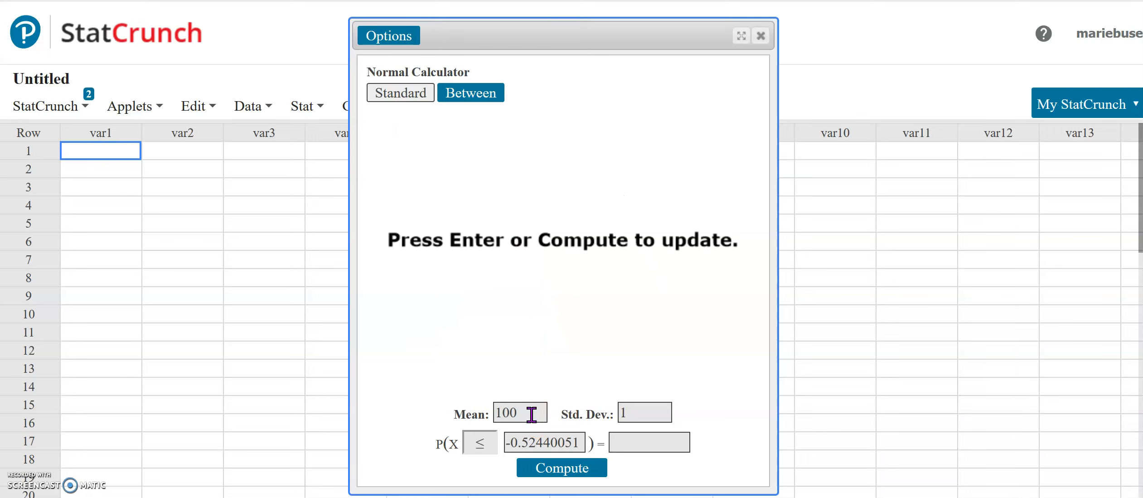
{"action": "left_click", "coordinate": [643, 414]}
{"action": "type", "text": "5"}
{"action": "left_click_drag", "start_coordinate": [582, 441], "coordinate": [451, 443]}
{"action": "key", "text": "BackSpace"}
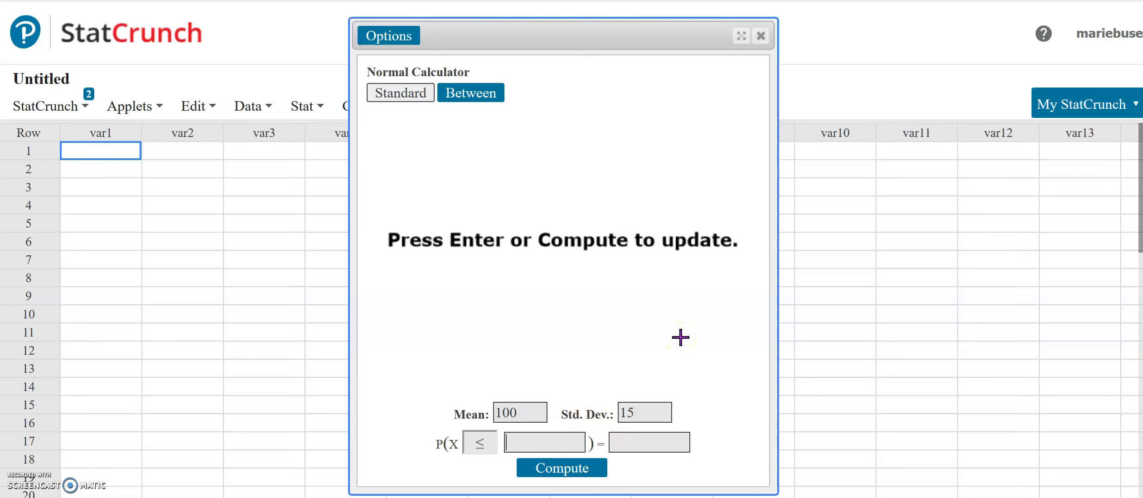
Step: Set the reference value to 95 and compute the probability P(X ≤ 95)
{"action": "left_click", "coordinate": [523, 440]}
{"action": "left_click", "coordinate": [533, 440]}
{"action": "left_click", "coordinate": [526, 437]}
{"action": "left_click_drag", "start_coordinate": [528, 439], "coordinate": [504, 440]}
{"action": "left_click", "coordinate": [567, 474]}
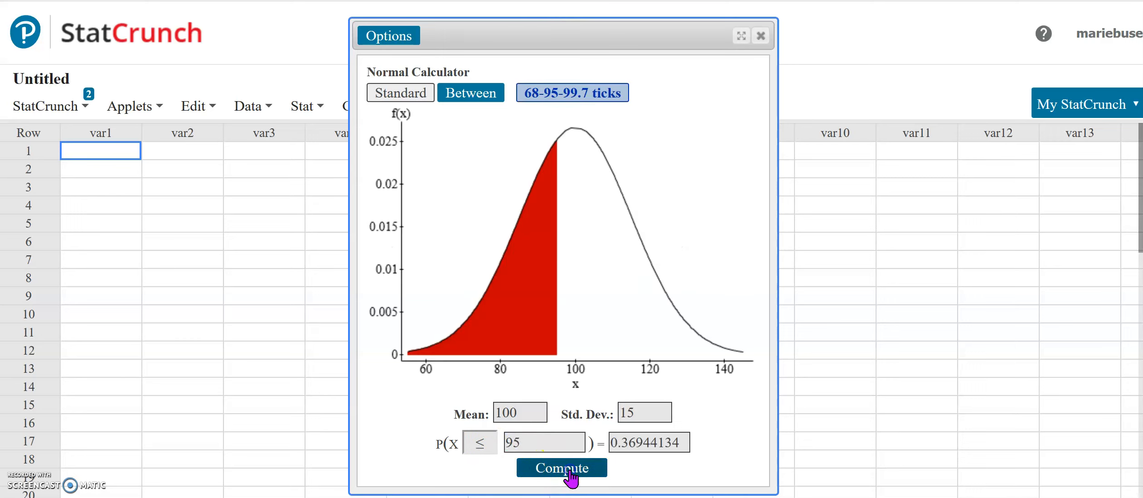
{"action": "left_click_drag", "start_coordinate": [677, 439], "coordinate": [607, 442]}
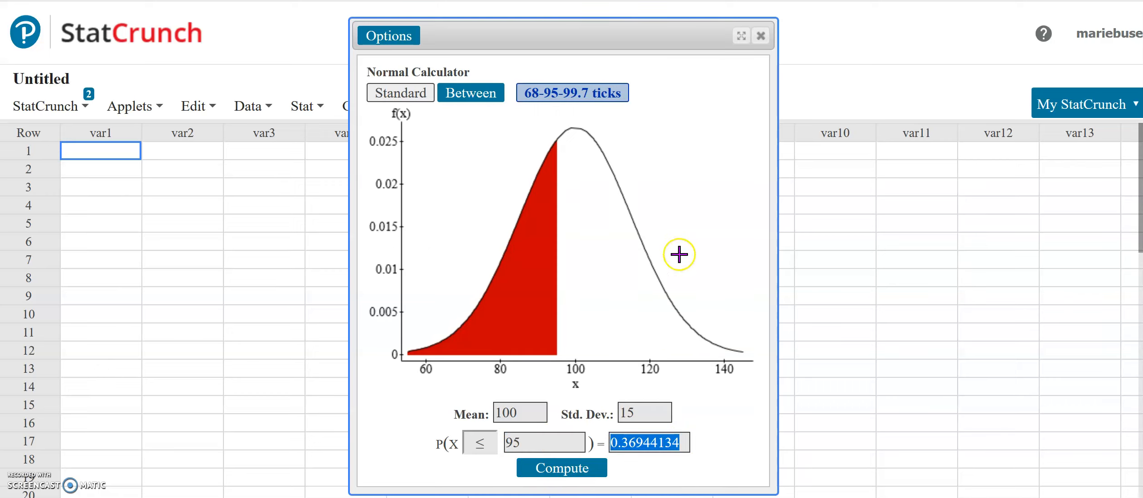
Step: Clear the reference value, set the probability to .30 and compute the matching X value
{"action": "left_click", "coordinate": [550, 449]}
{"action": "key", "text": "BackSpace"}
{"action": "key", "text": "BackSpace"}
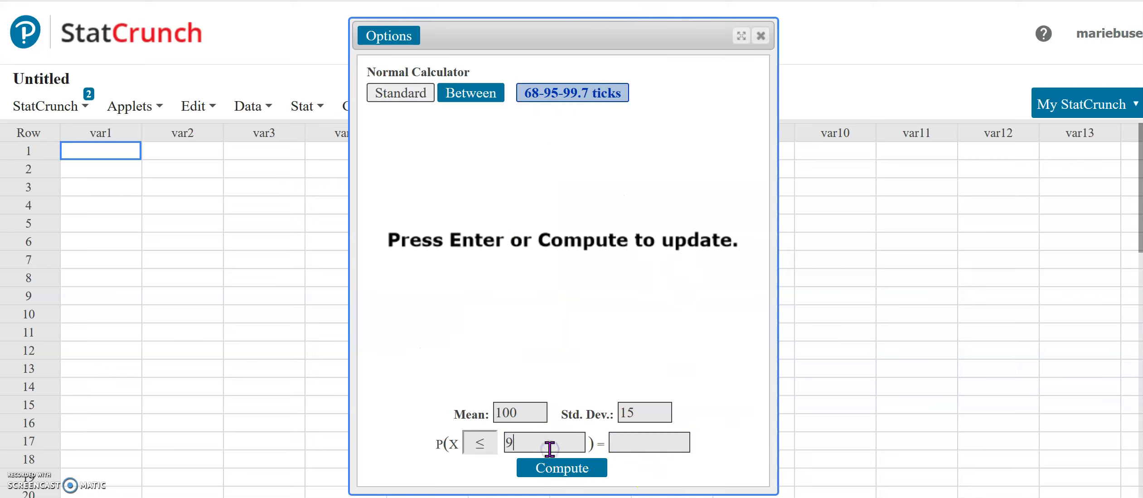
{"action": "left_click", "coordinate": [641, 449]}
{"action": "left_click_drag", "start_coordinate": [640, 448], "coordinate": [601, 442]}
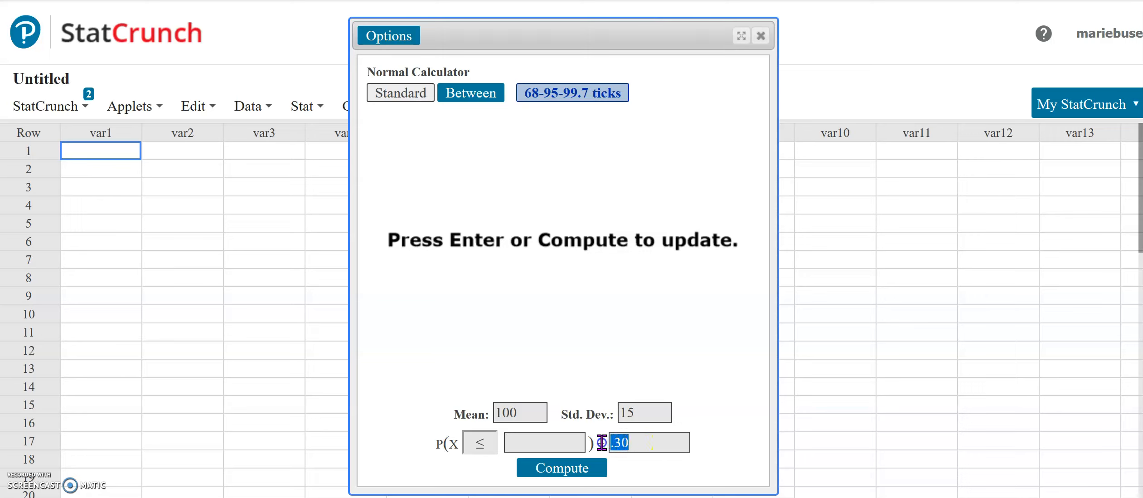
{"action": "left_click", "coordinate": [566, 471]}
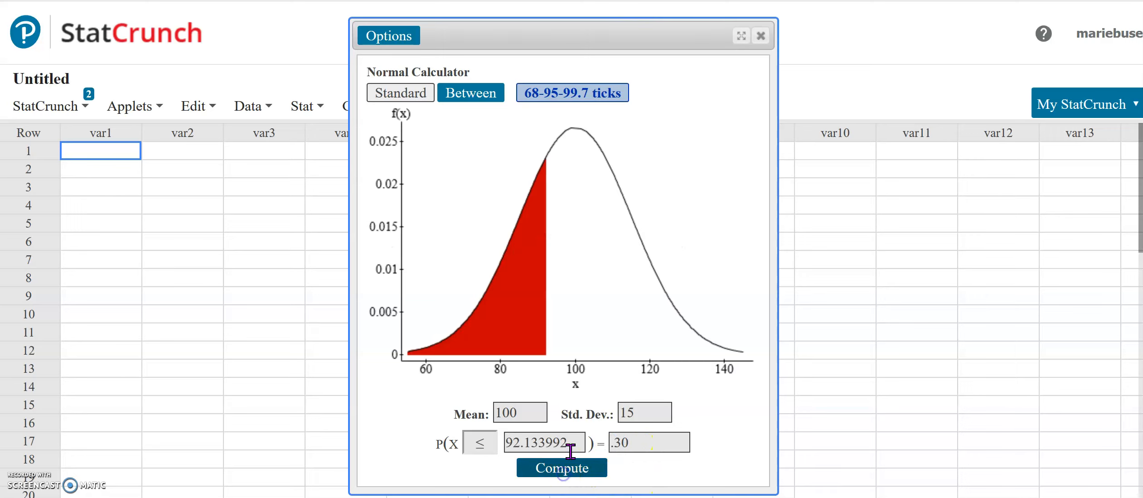
{"action": "left_click_drag", "start_coordinate": [574, 442], "coordinate": [484, 439]}
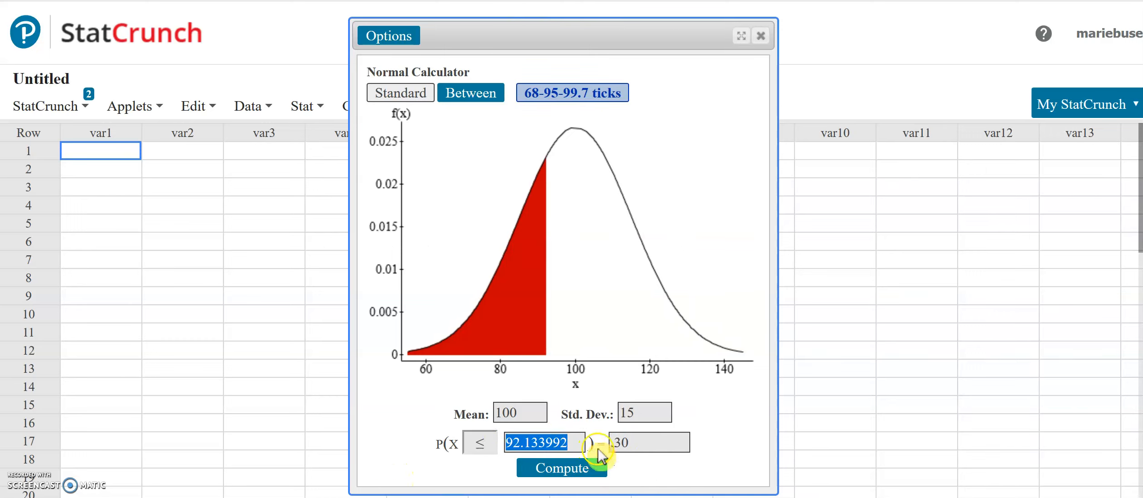
Step: Change the inequality direction to ≥ and clear both the probability and the reference value
{"action": "left_click", "coordinate": [481, 443]}
{"action": "left_click", "coordinate": [482, 492]}
{"action": "left_click_drag", "start_coordinate": [678, 443], "coordinate": [597, 449]}
{"action": "key", "text": "BackSpace"}
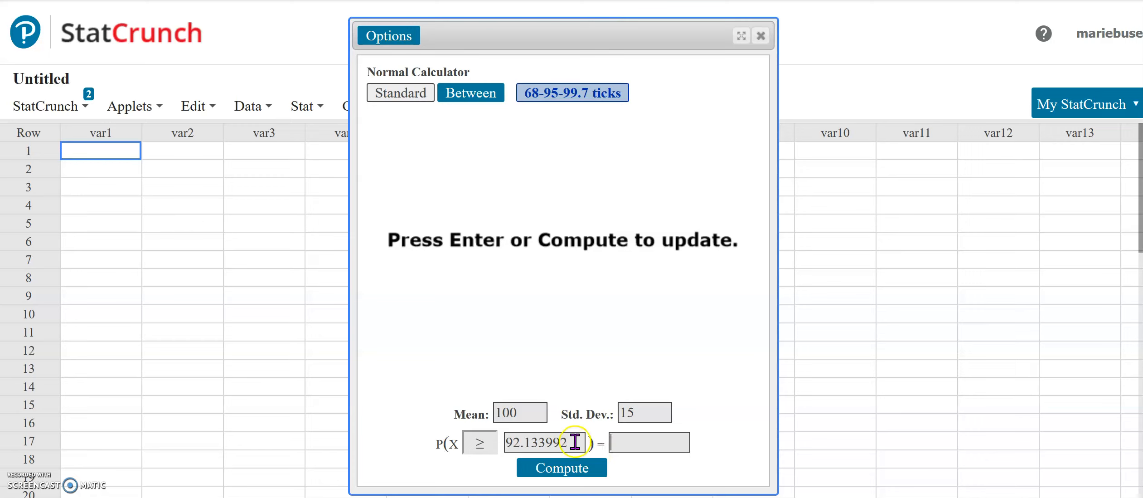
{"action": "left_click_drag", "start_coordinate": [577, 445], "coordinate": [471, 451]}
{"action": "key", "text": "BackSpace"}
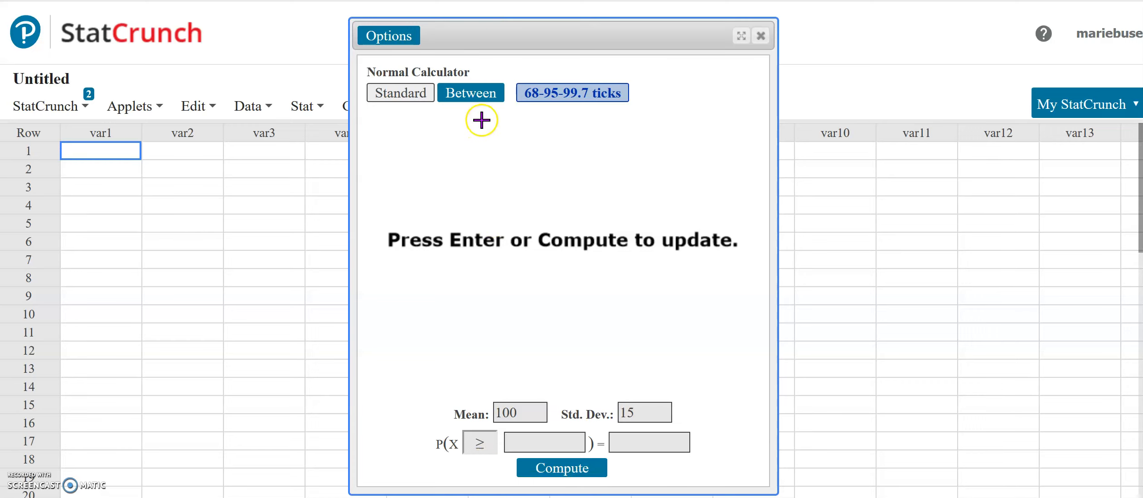
Step: Switch the calculator to Between mode and compute the probability P(90 ≤ X ≤ 105)
{"action": "left_click", "coordinate": [466, 95]}
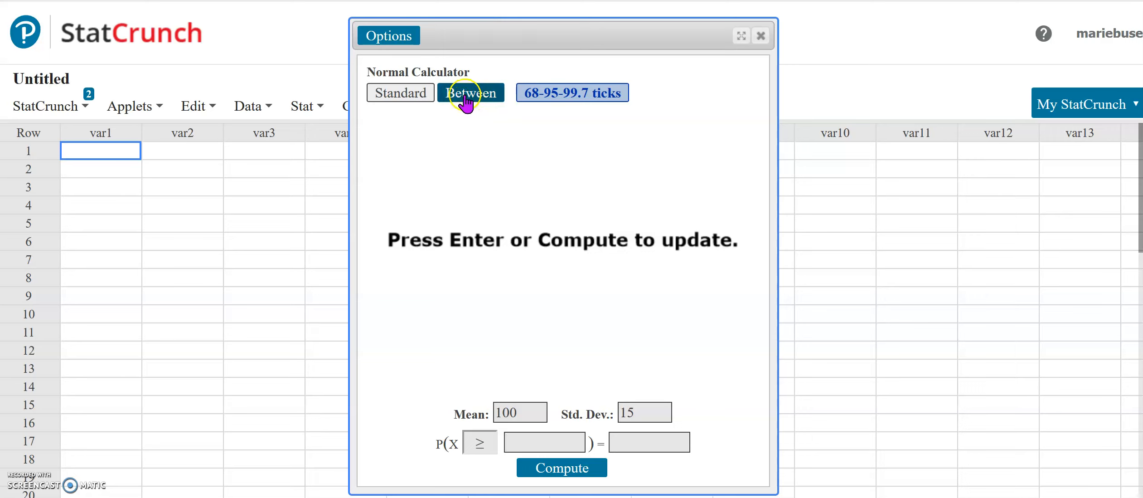
{"action": "left_click", "coordinate": [597, 378]}
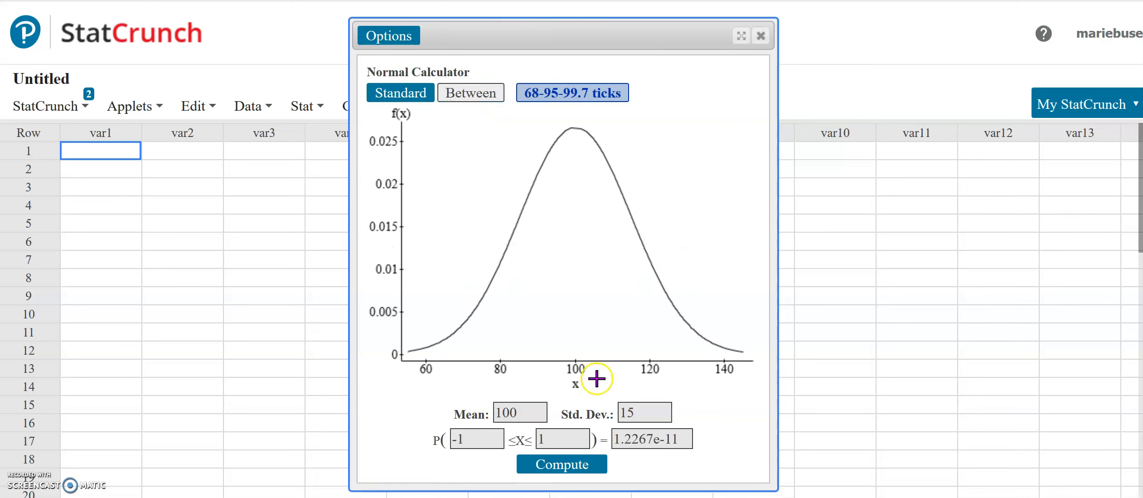
{"action": "left_click_drag", "start_coordinate": [502, 438], "coordinate": [414, 435]}
{"action": "key", "text": "BackSpace"}
{"action": "left_click_drag", "start_coordinate": [540, 438], "coordinate": [566, 439]}
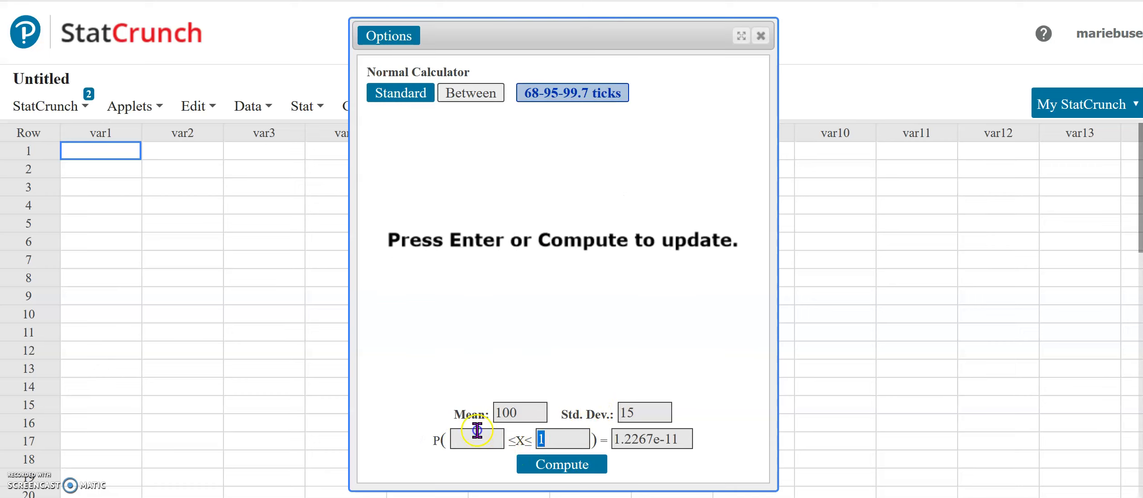
{"action": "key", "text": "BackSpace"}
{"action": "left_click", "coordinate": [472, 444]}
{"action": "type", "text": "90"}
{"action": "left_click", "coordinate": [546, 440]}
{"action": "type", "text": "105"}
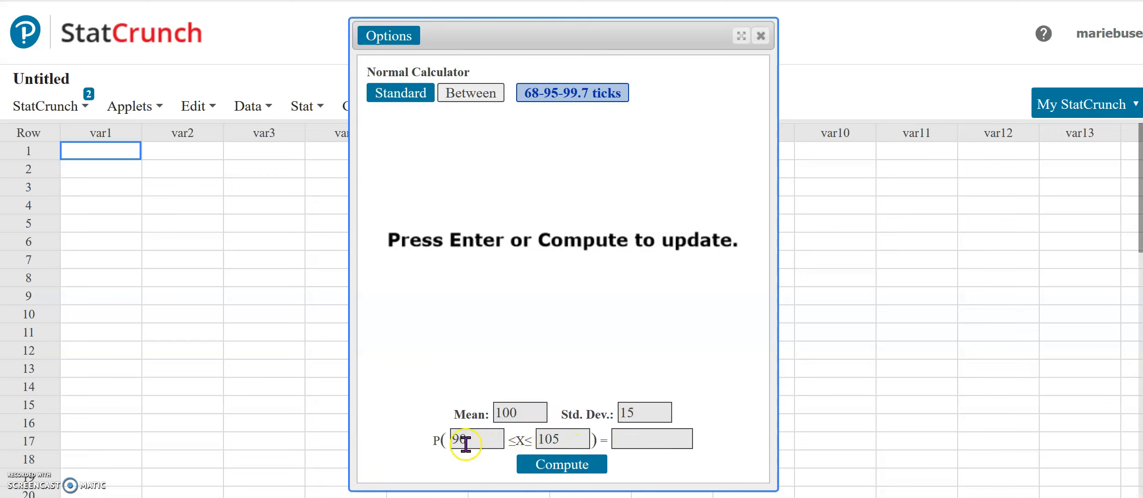
{"action": "left_click", "coordinate": [547, 463]}
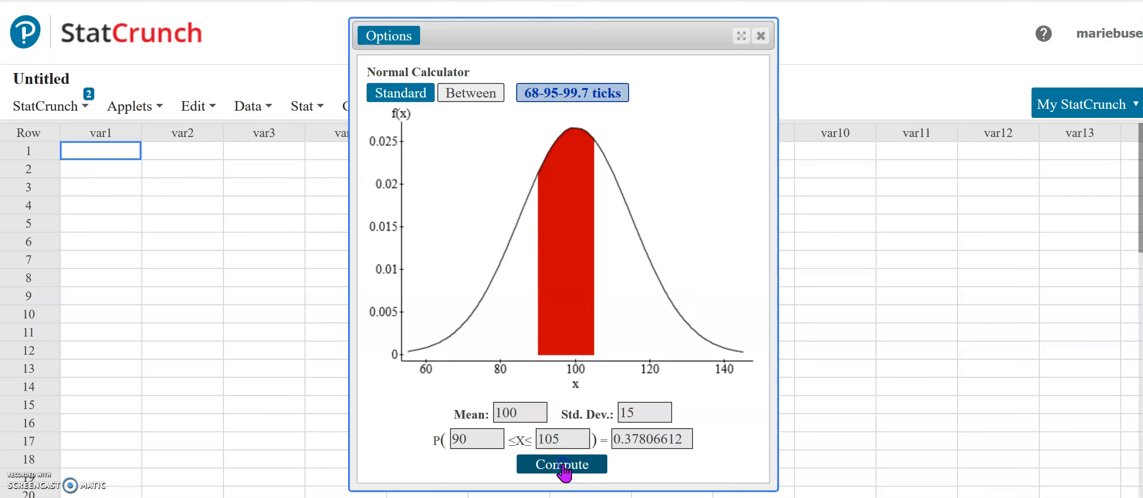
Step: Clear the between probability and both the lower and upper X bounds, keeping the mean and standard deviation
{"action": "left_click", "coordinate": [690, 437]}
{"action": "left_click_drag", "start_coordinate": [690, 438], "coordinate": [610, 439]}
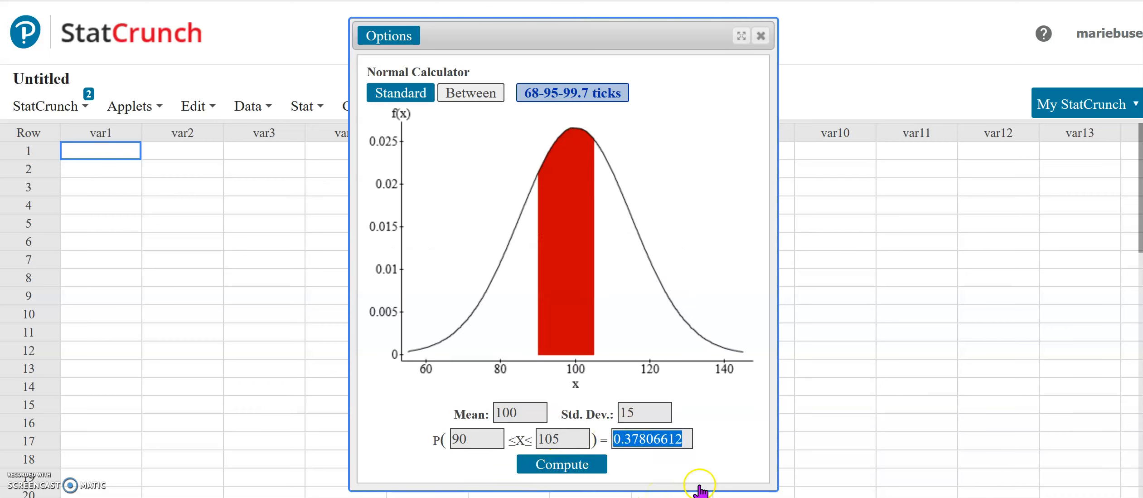
{"action": "key", "text": "BackSpace"}
{"action": "left_click_drag", "start_coordinate": [570, 443], "coordinate": [451, 447]}
{"action": "key", "text": "BackSpace"}
{"action": "key", "text": "BackSpace"}
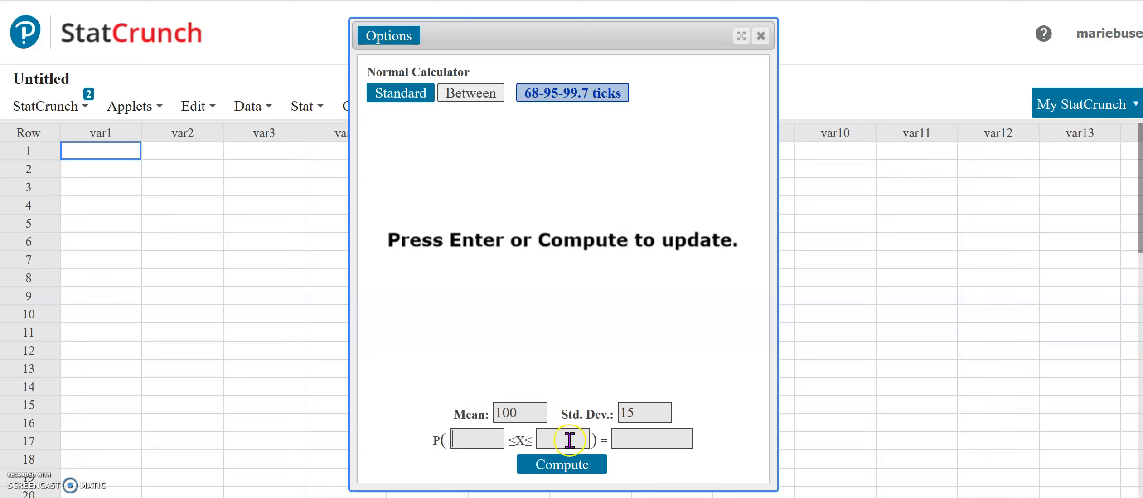
Step: Set the between probability to .6 and compute the matching lower and upper X bounds, highlighting each bound for review
{"action": "left_click", "coordinate": [639, 440]}
{"action": "type", "text": ".6"}
{"action": "left_click_drag", "start_coordinate": [656, 442], "coordinate": [617, 440]}
{"action": "left_click", "coordinate": [561, 471]}
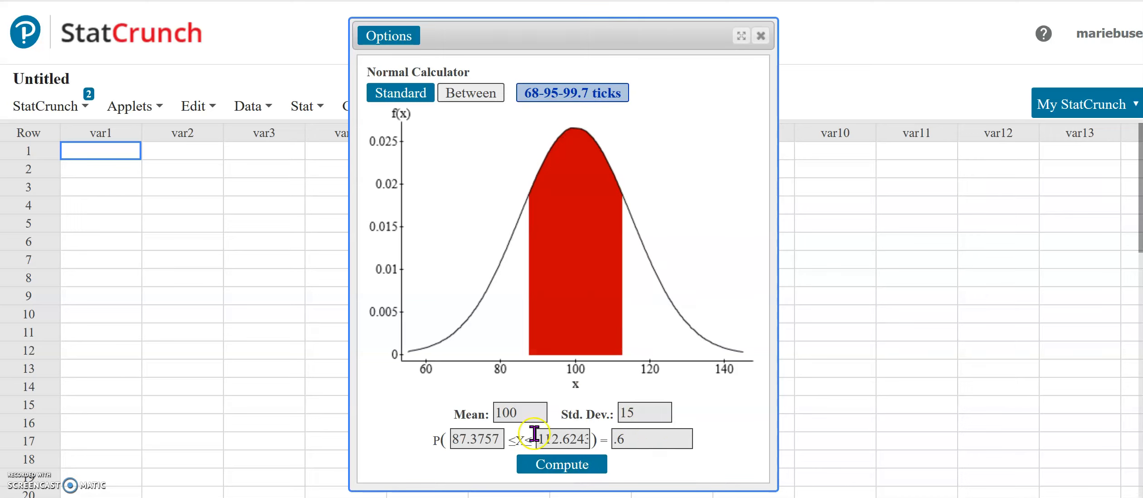
{"action": "left_click_drag", "start_coordinate": [452, 439], "coordinate": [511, 438]}
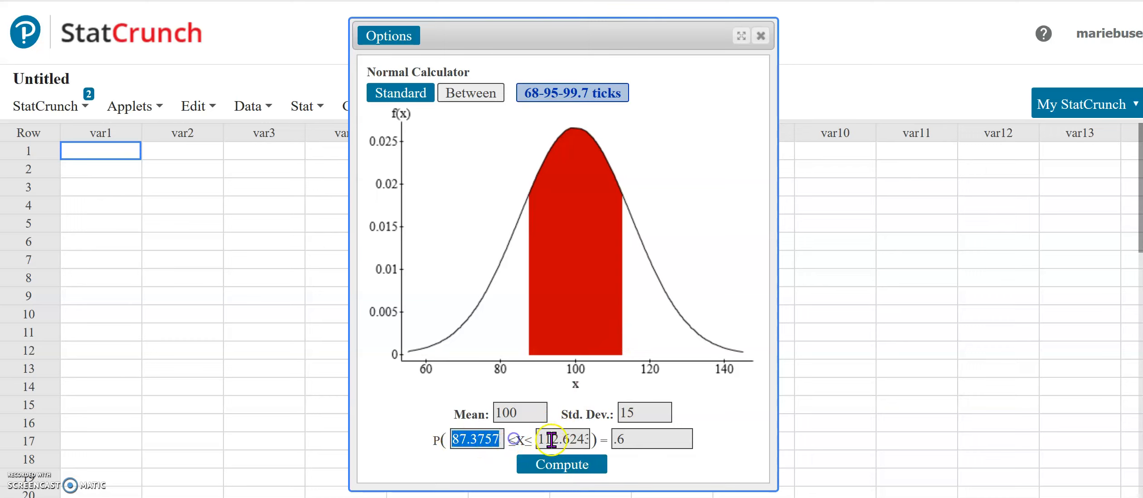
{"action": "left_click_drag", "start_coordinate": [598, 438], "coordinate": [524, 438]}
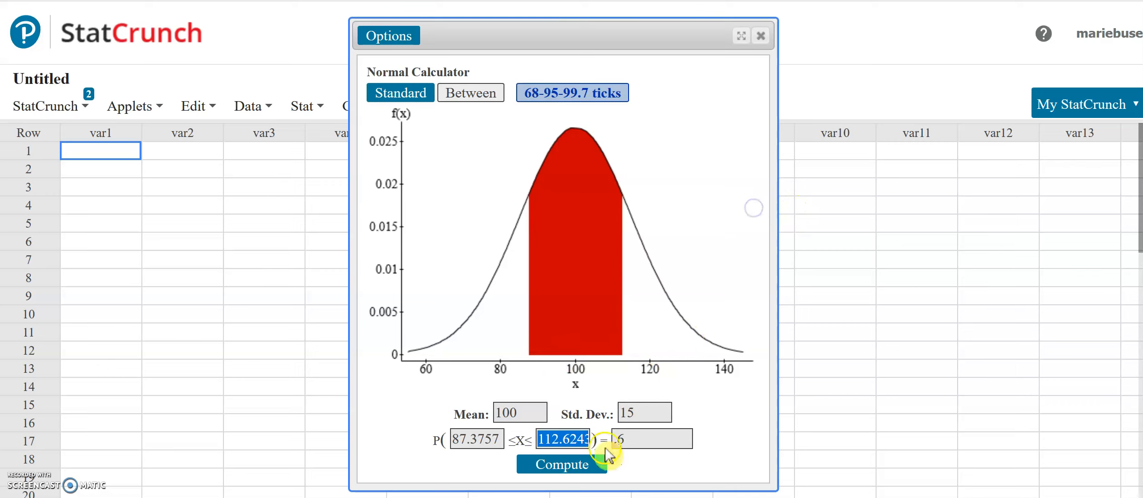
{"action": "left_click", "coordinate": [591, 431]}
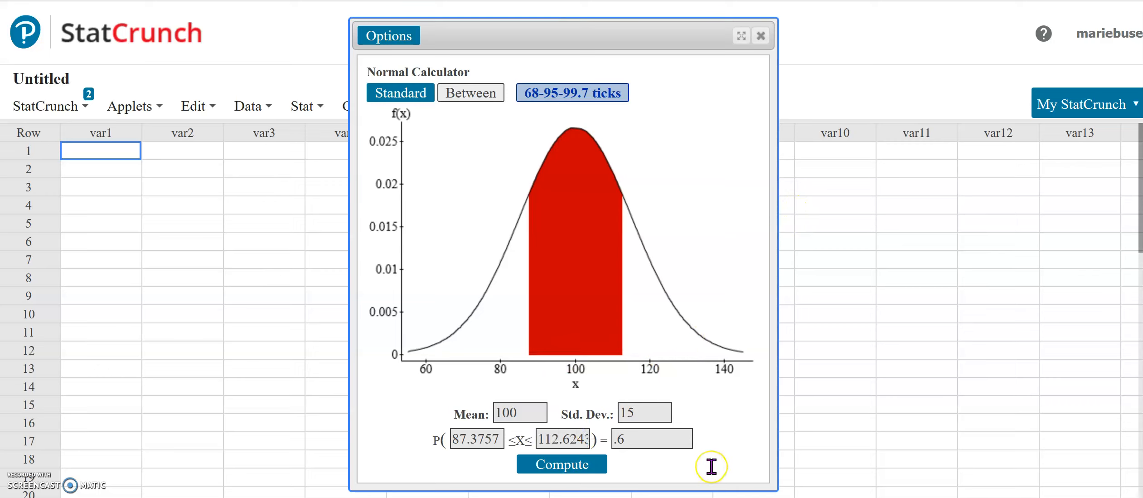